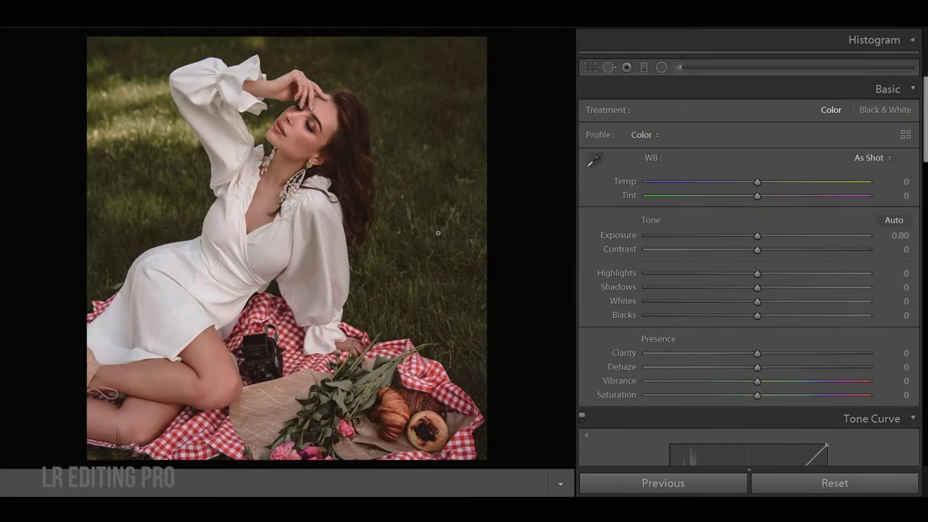
Step: Set white balance to Temp +3, Tint -22 and brighten Exposure to +0.41
drag(757, 183, 758, 182)
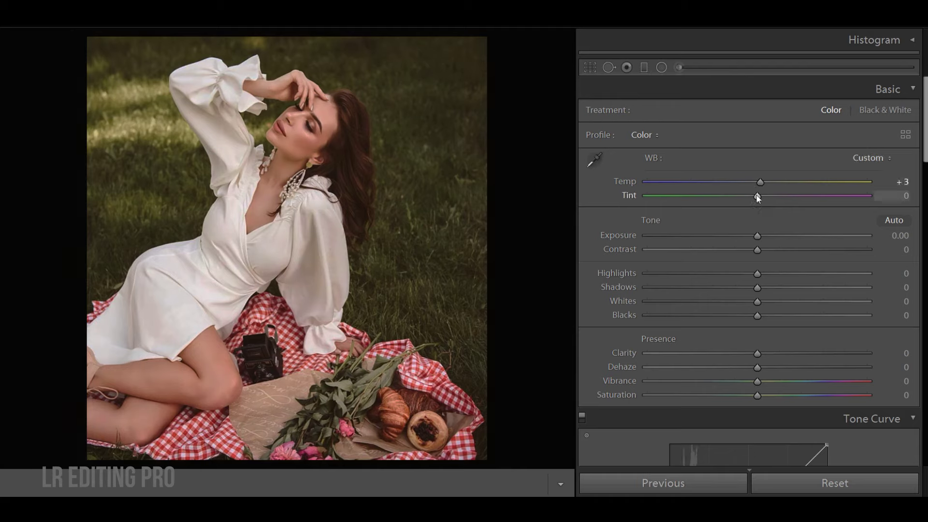
drag(748, 195, 733, 197)
drag(756, 236, 766, 236)
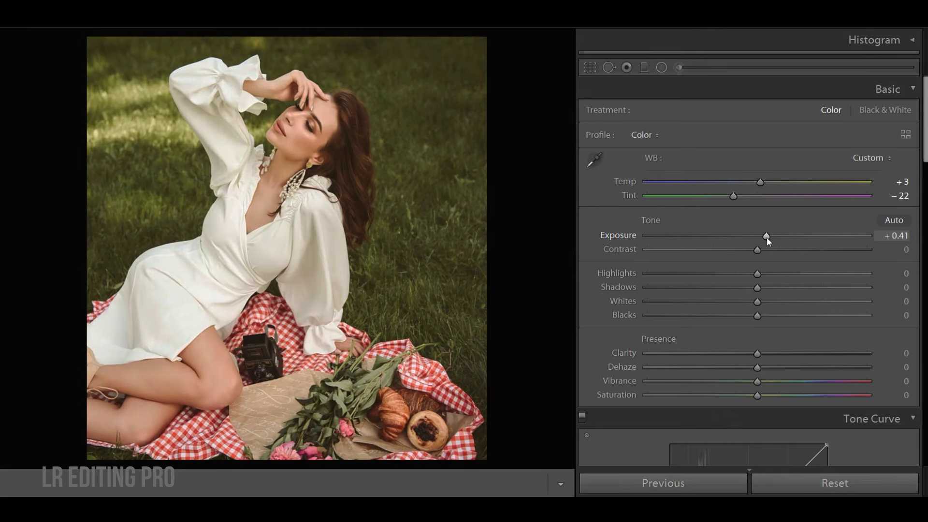
Step: Set Contrast -8, Highlights -12, Shadows +35, Whites +5, Clarity +10 and Vibrance +20
scroll(752, 251, down, 1)
scroll(751, 251, down, 1)
scroll(753, 252, down, 1)
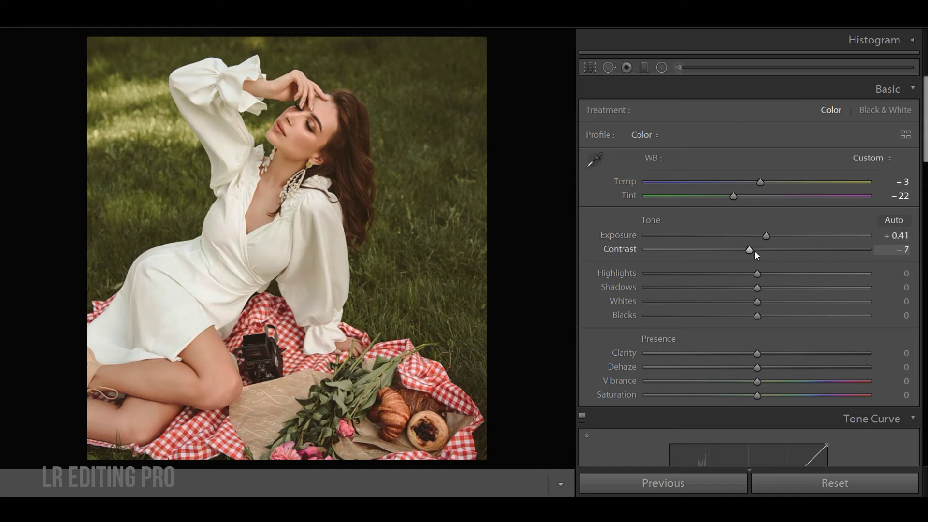
drag(748, 251, 746, 250)
drag(757, 273, 744, 274)
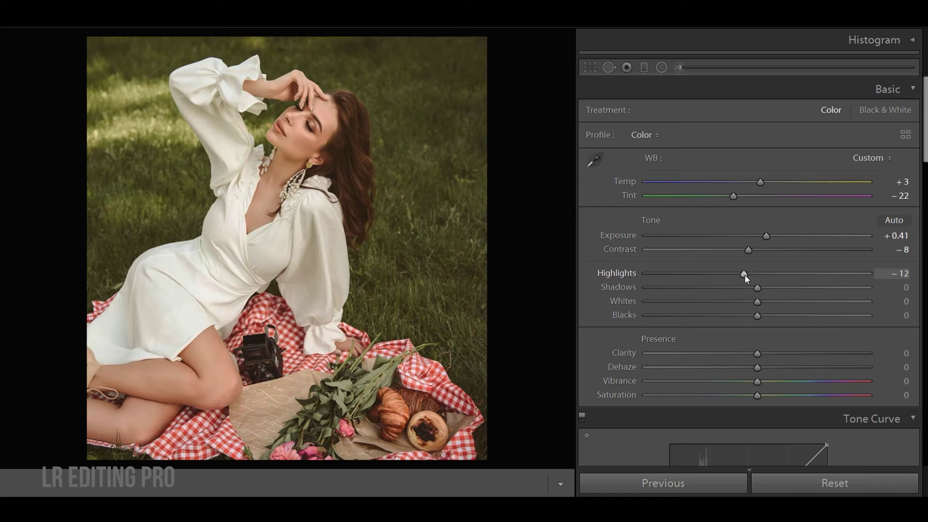
drag(757, 287, 796, 288)
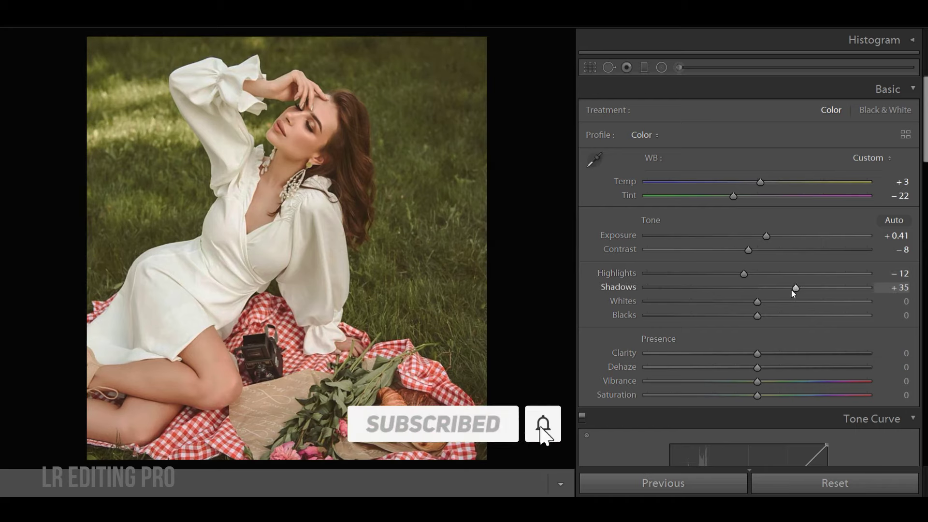
drag(761, 300, 765, 300)
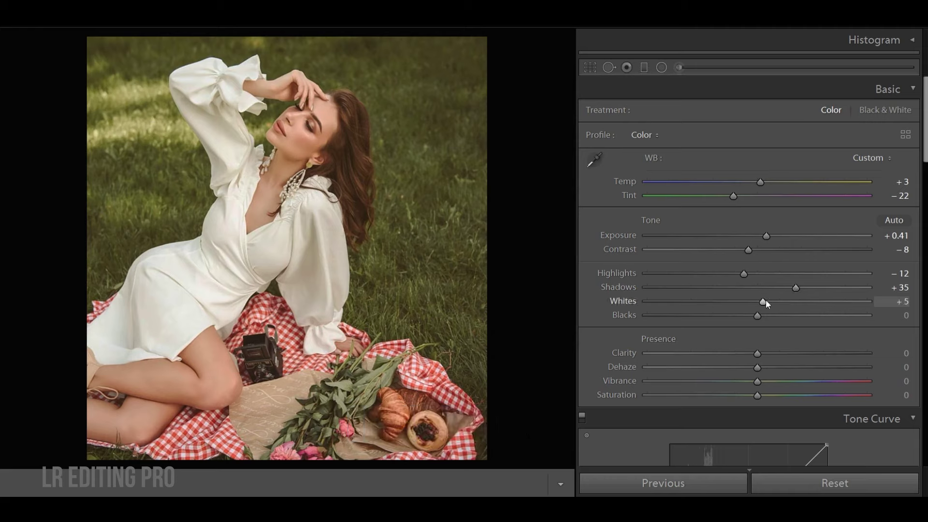
drag(758, 354, 769, 352)
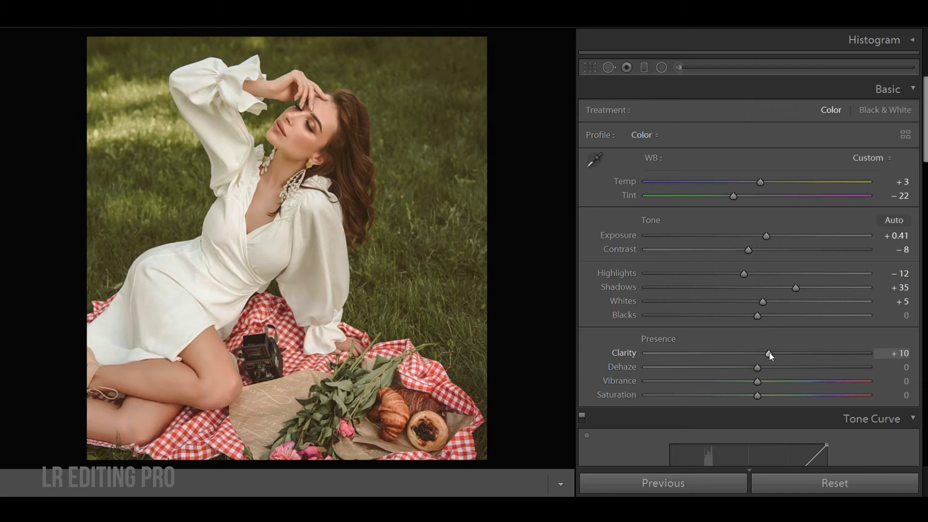
drag(757, 382, 780, 381)
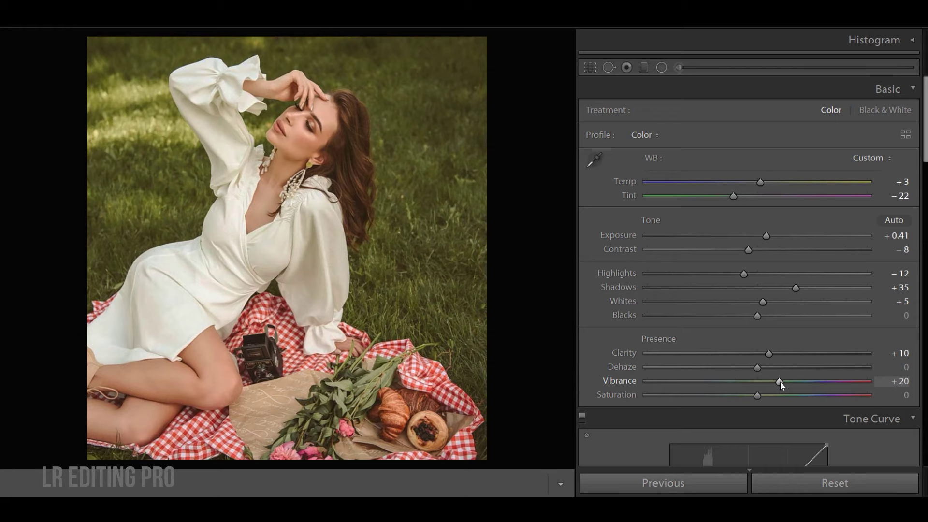
scroll(809, 384, down, 1)
Step: Lift the tone curve's black point and add S-curve points at 60.4/65.1 and 81.6/84.7
scroll(810, 385, up, 1)
scroll(828, 411, down, 3)
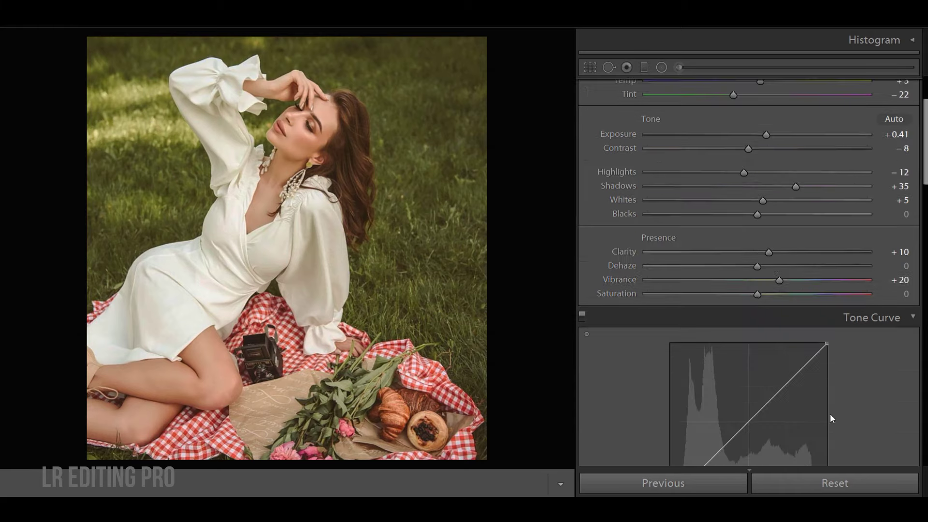
scroll(830, 413, down, 3)
scroll(844, 415, down, 3)
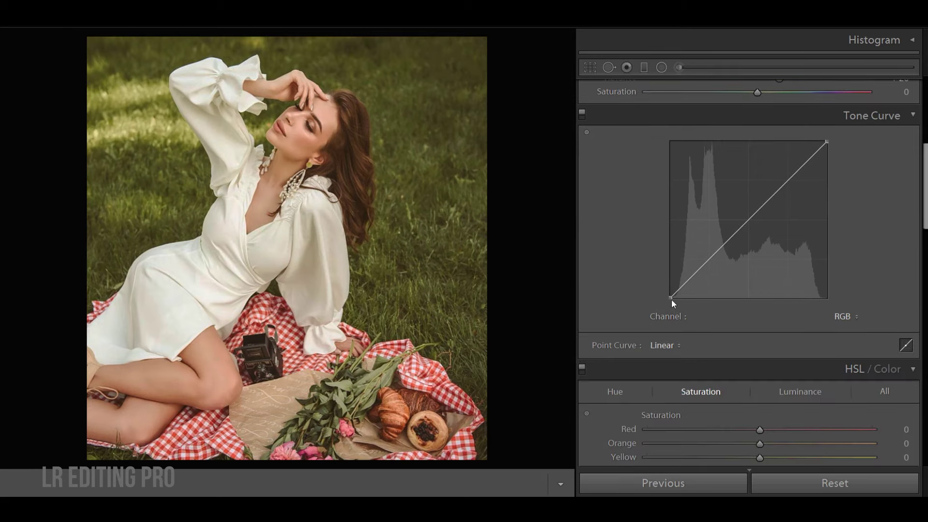
drag(671, 297, 659, 268)
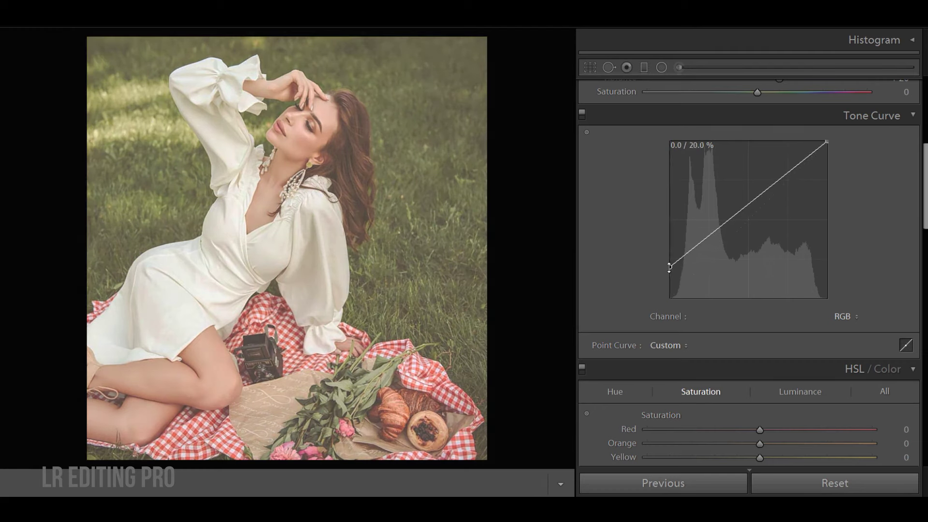
drag(698, 243, 699, 260)
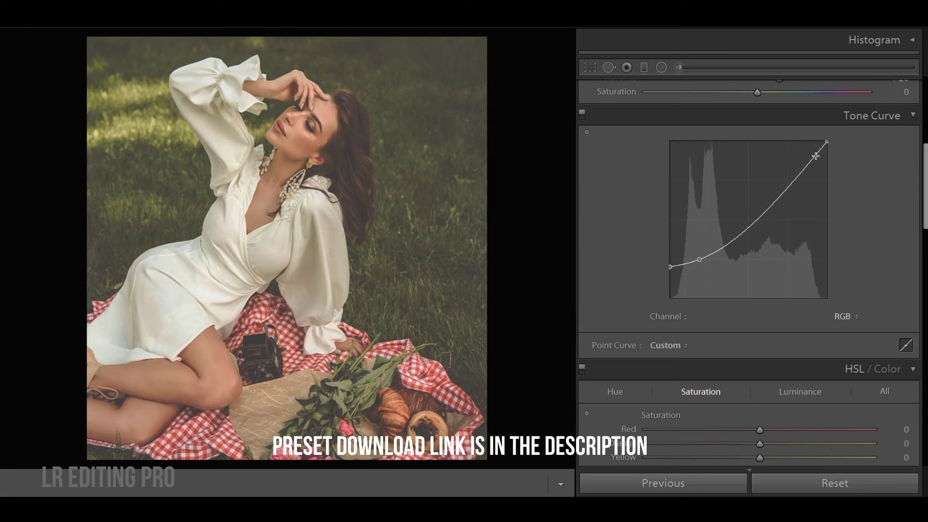
drag(828, 146, 828, 155)
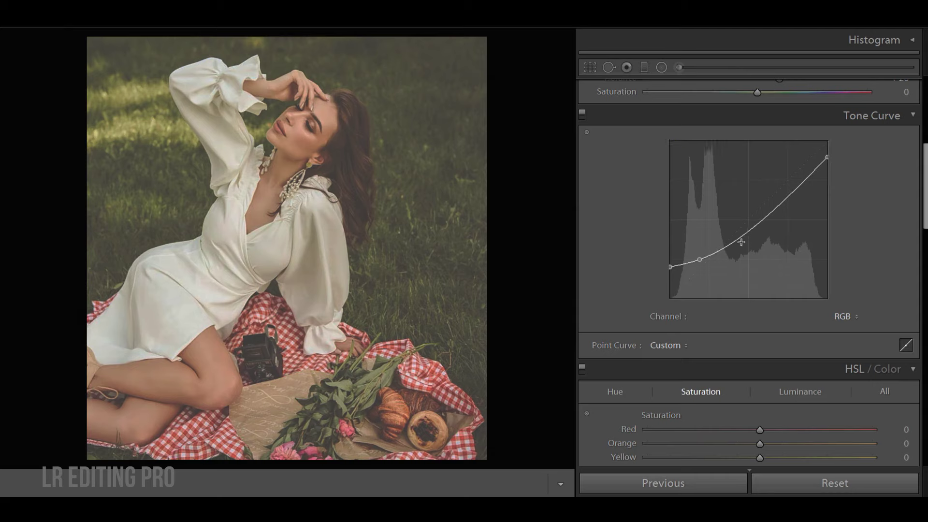
drag(768, 211, 765, 195)
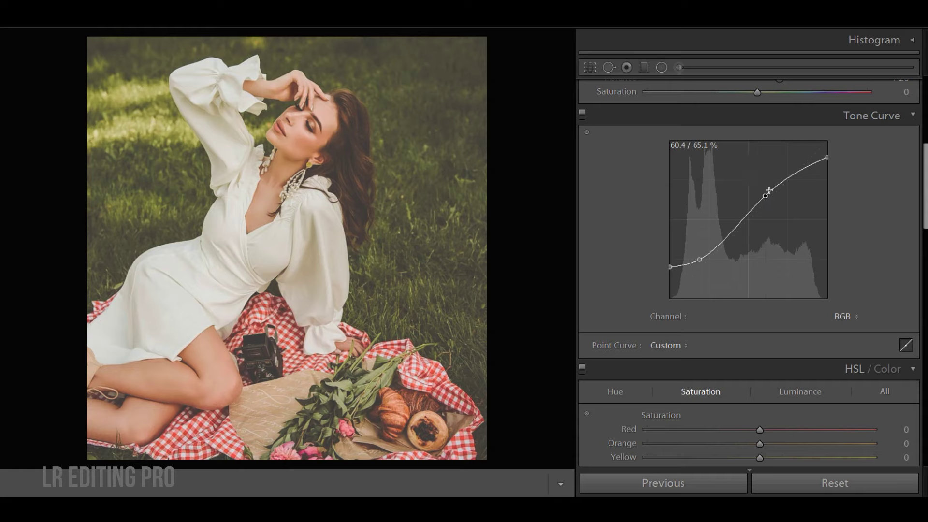
drag(826, 157, 828, 150)
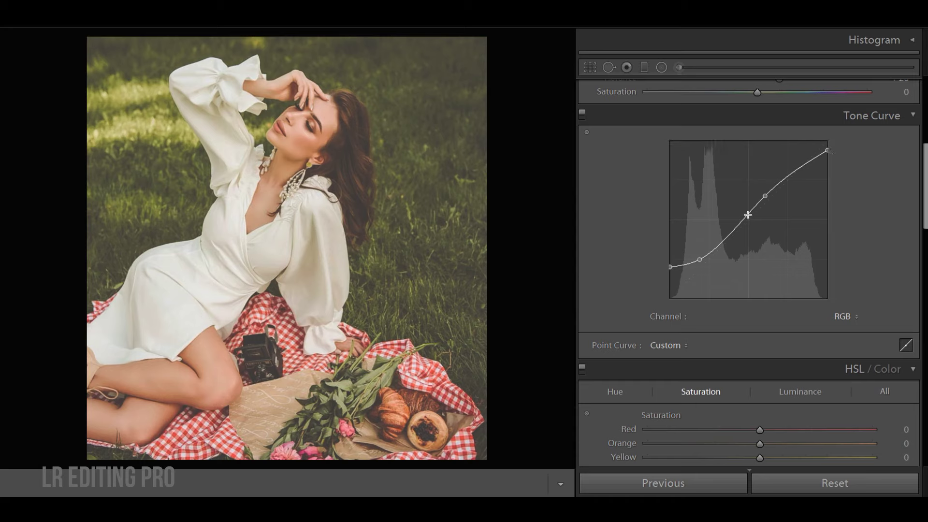
drag(797, 167, 799, 164)
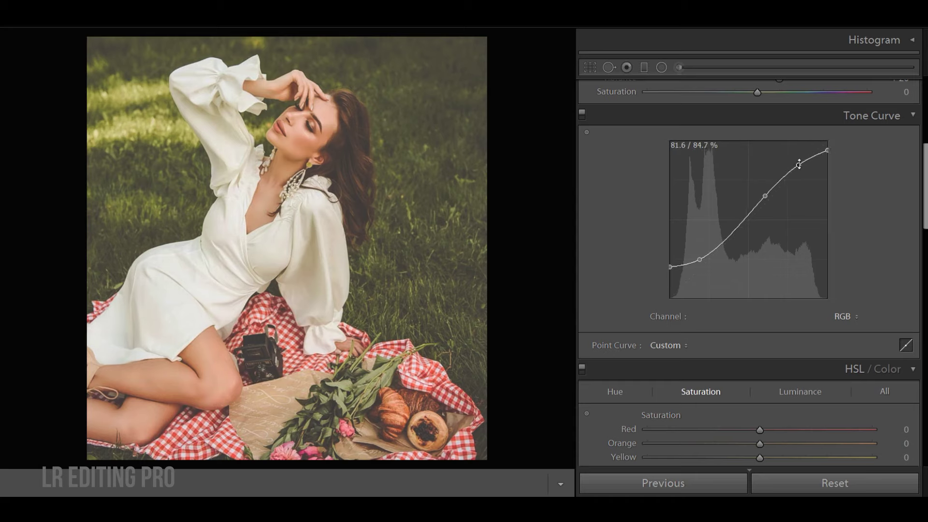
Step: Set Yellow saturation -5, then luminance Yellow -16, Orange +22 and brighter Greens
scroll(860, 218, down, 2)
scroll(860, 219, down, 2)
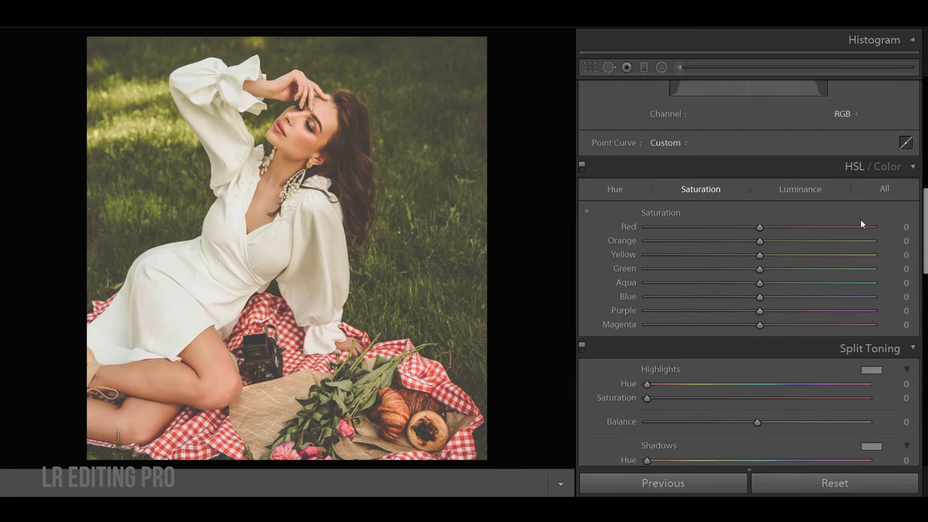
drag(759, 257, 755, 257)
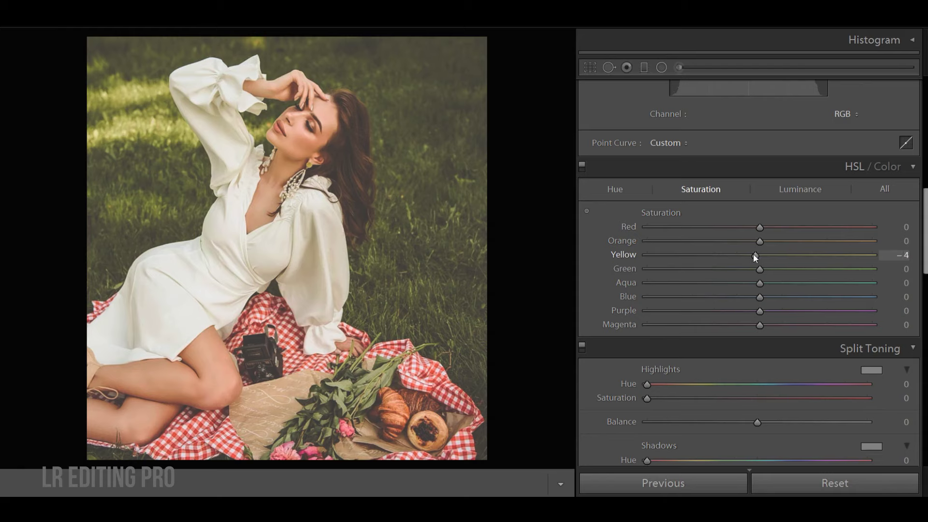
click(786, 190)
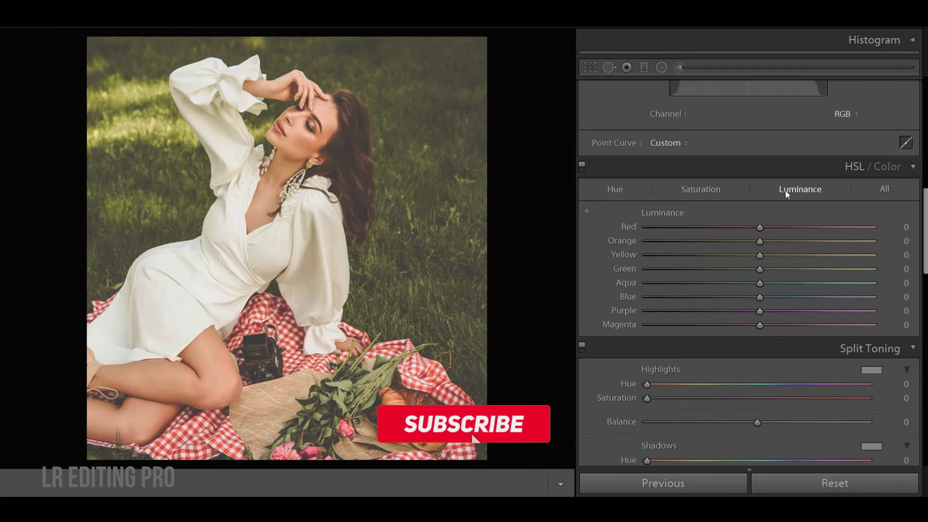
drag(761, 255, 742, 255)
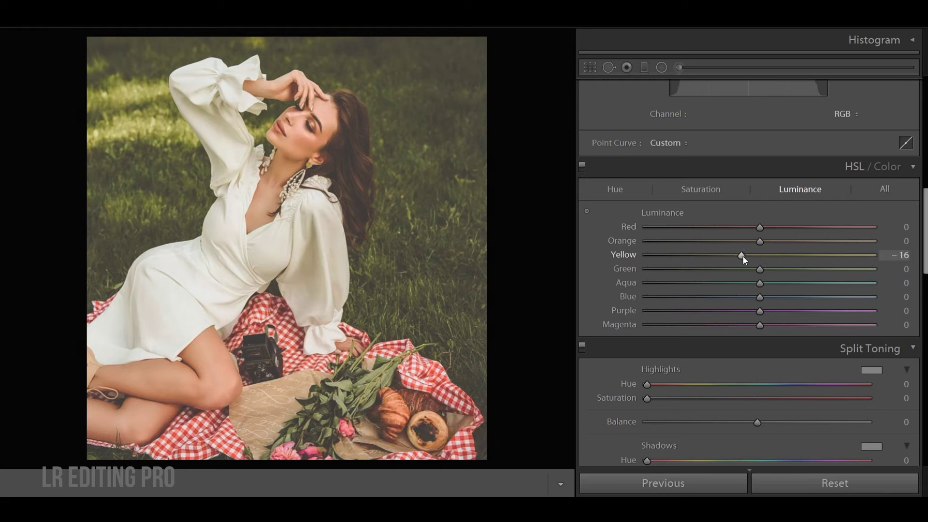
drag(761, 242, 784, 243)
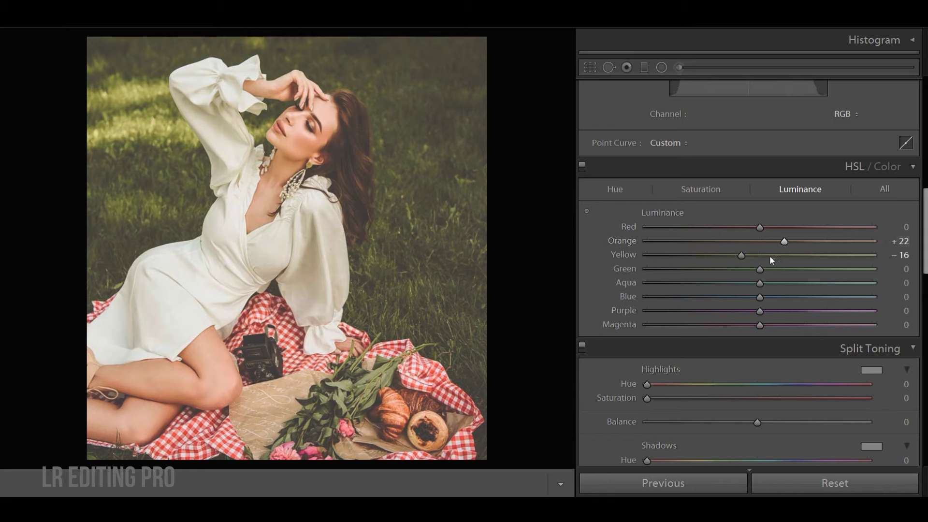
drag(760, 269, 785, 272)
Step: Raise Green saturation to +8 and shift the Green hue to +30
click(703, 190)
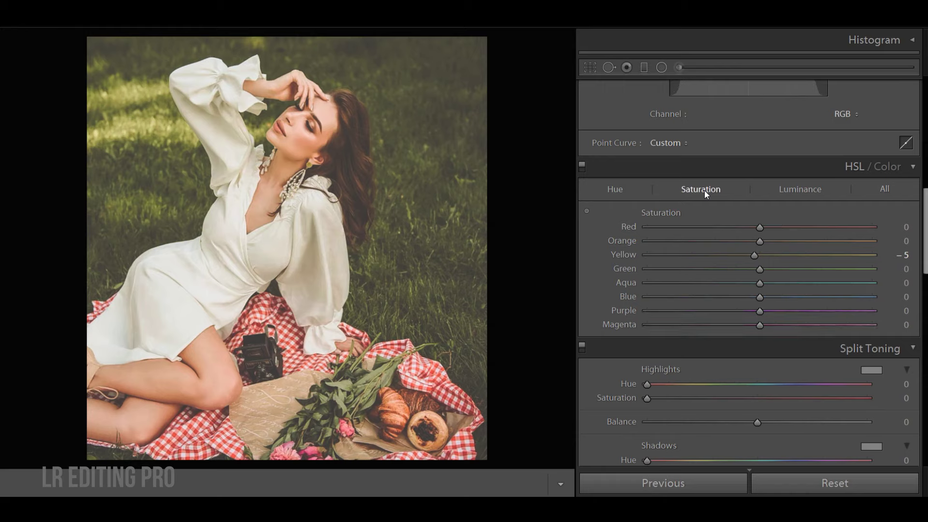
drag(759, 269, 767, 267)
click(614, 189)
mouse_move(759, 269)
mouse_down()
mouse_move(751, 270)
mouse_move(794, 272)
mouse_up()
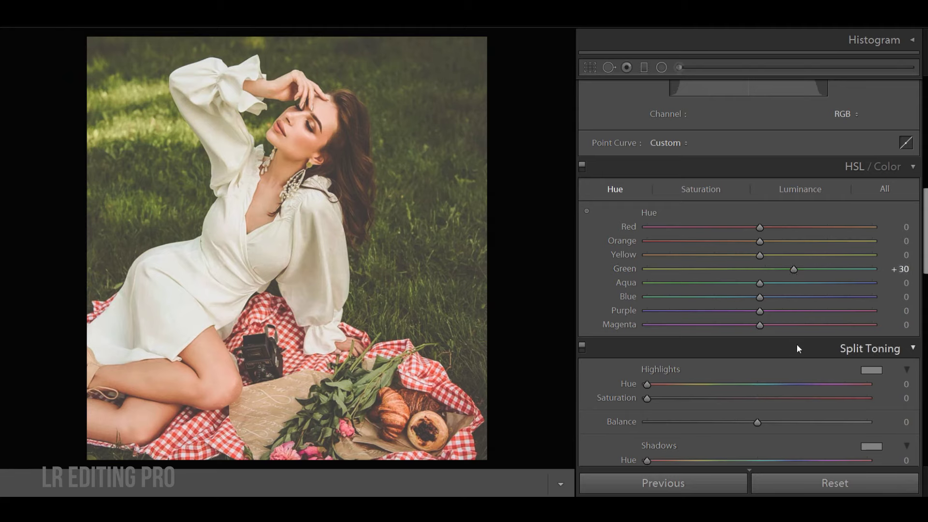
scroll(793, 347, down, 3)
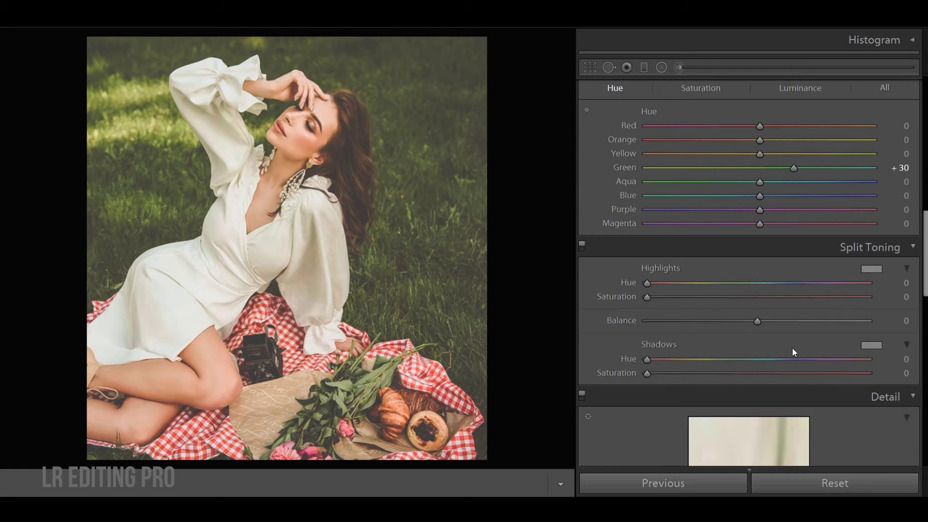
Step: Set Split Toning Shadows Hue to 201 and Shadows Saturation to 5
scroll(791, 349, down, 3)
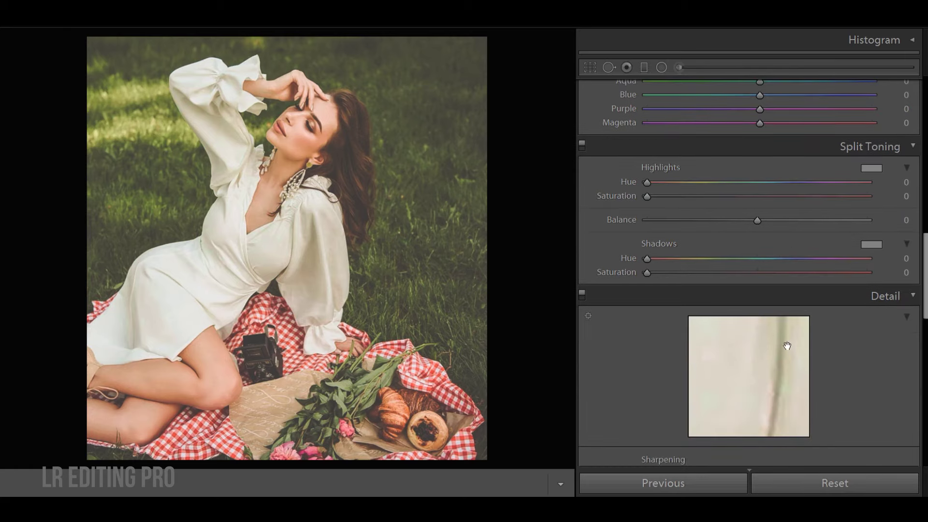
drag(647, 258, 770, 260)
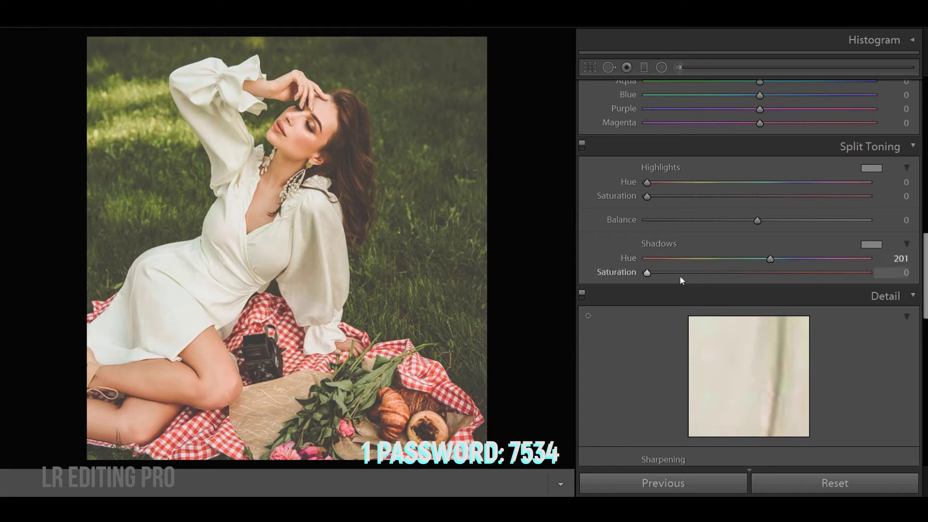
drag(650, 271, 660, 274)
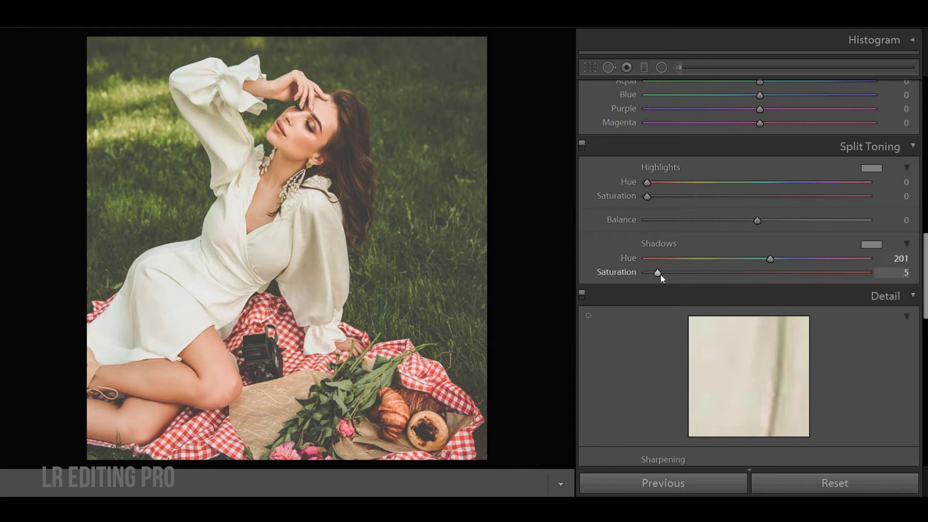
Step: Set Sharpening Amount 10 and Luminance and Color noise reduction to 5 each
scroll(656, 354, down, 3)
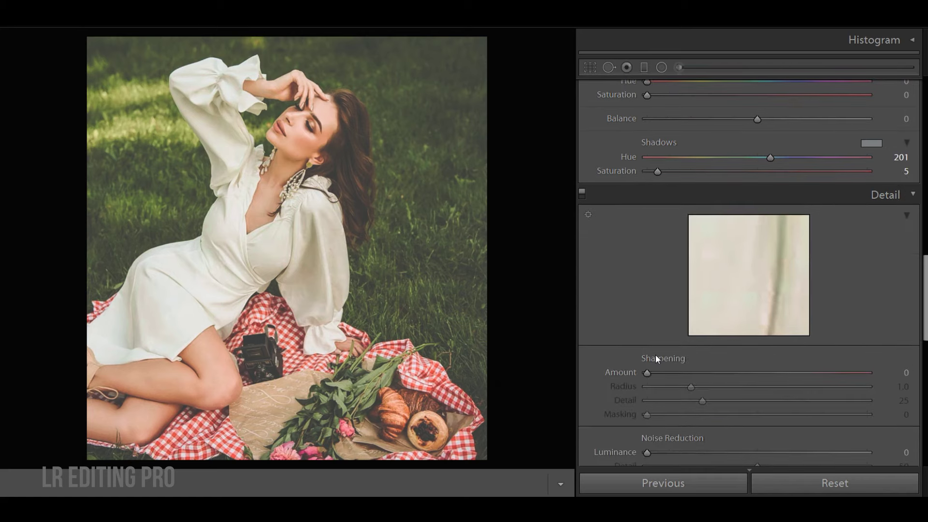
scroll(655, 355, down, 3)
drag(654, 274, 664, 274)
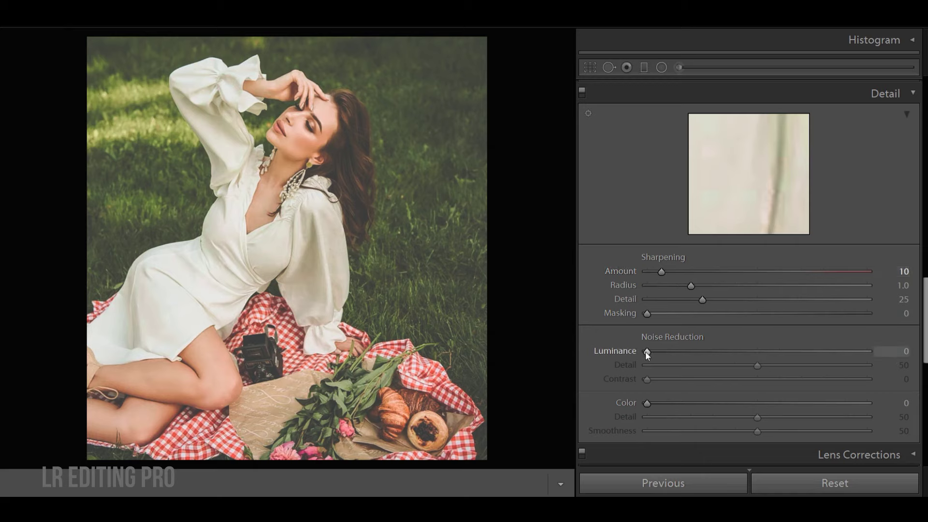
drag(648, 352, 658, 352)
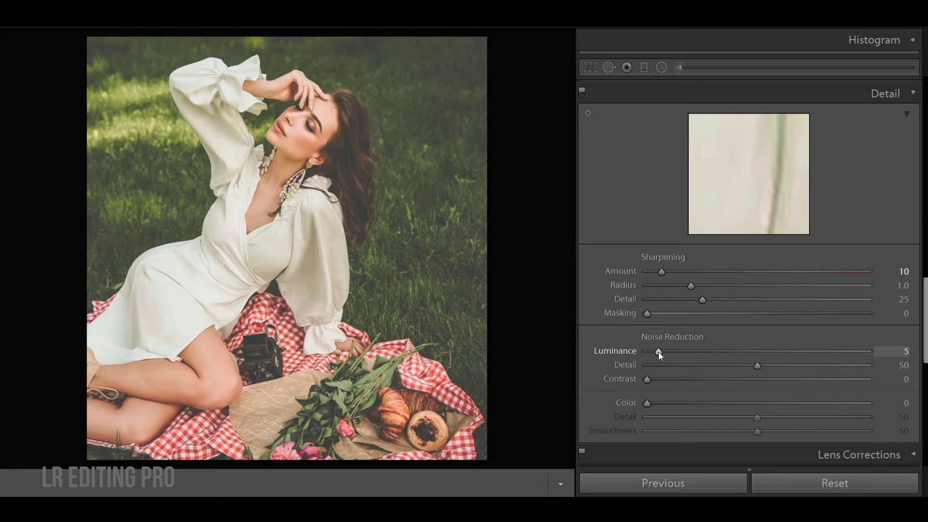
drag(646, 402, 654, 403)
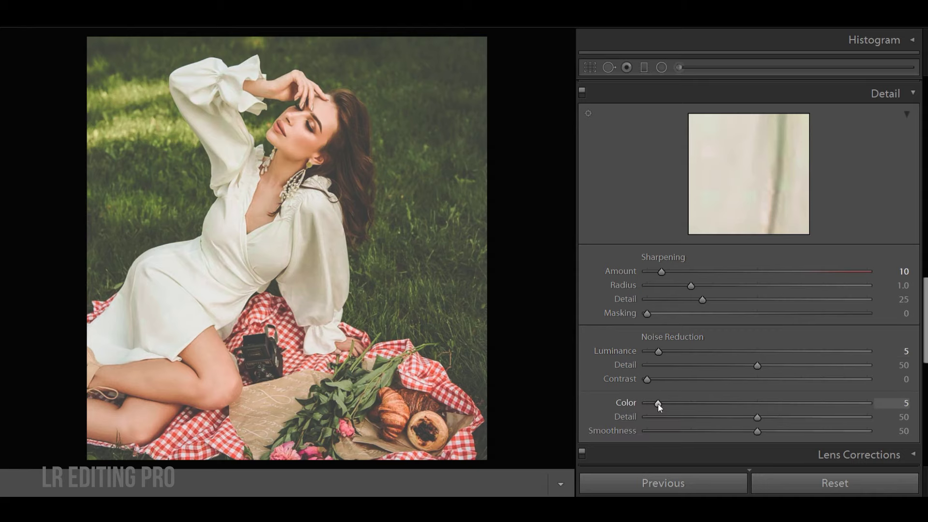
scroll(715, 388, down, 5)
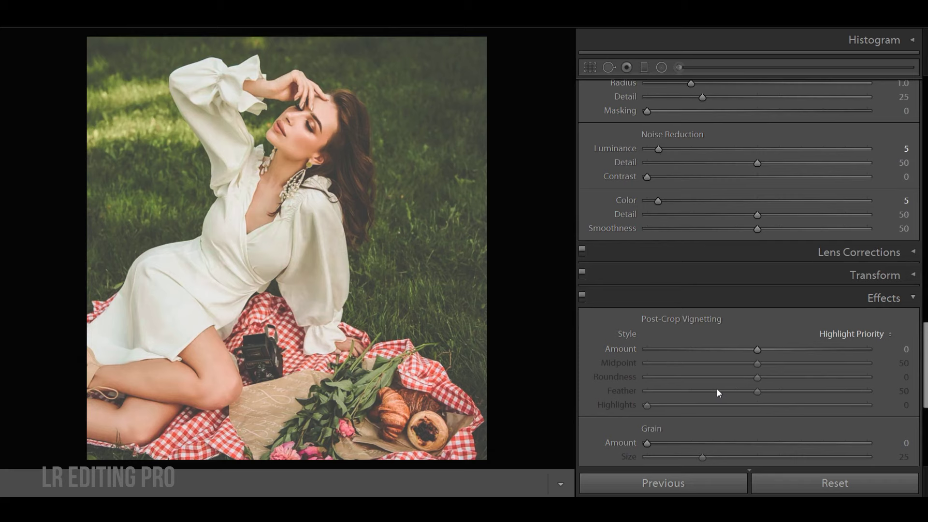
Step: Set Post-Crop Vignetting Amount -35, Midpoint 58 and Feather 100
drag(749, 348, 721, 350)
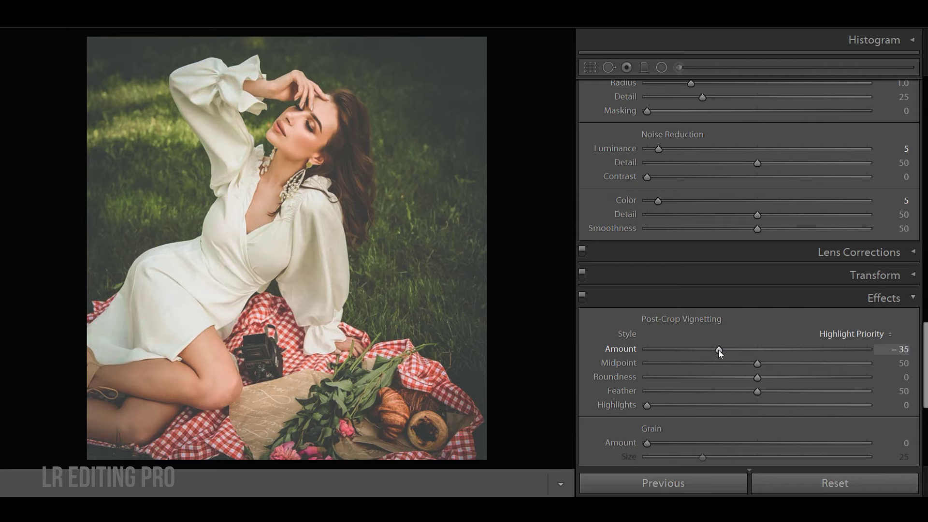
drag(756, 363, 775, 364)
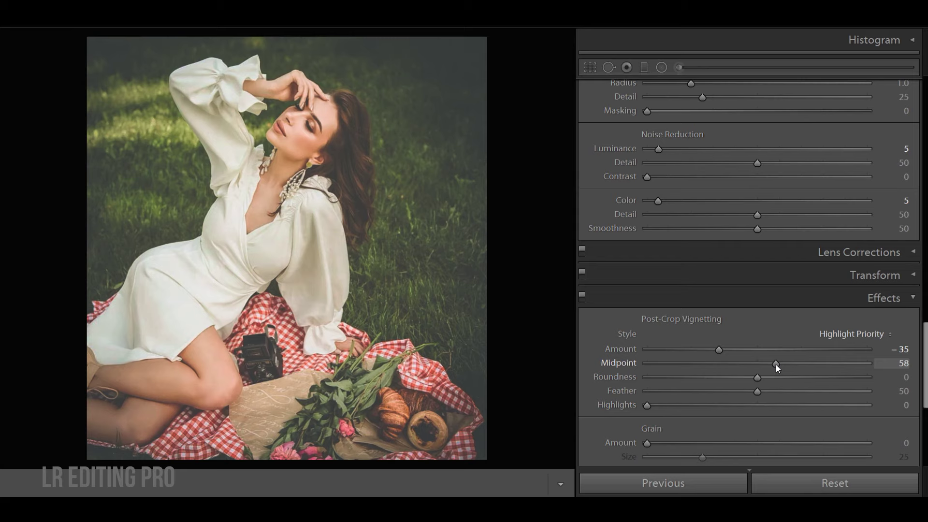
drag(762, 392, 873, 392)
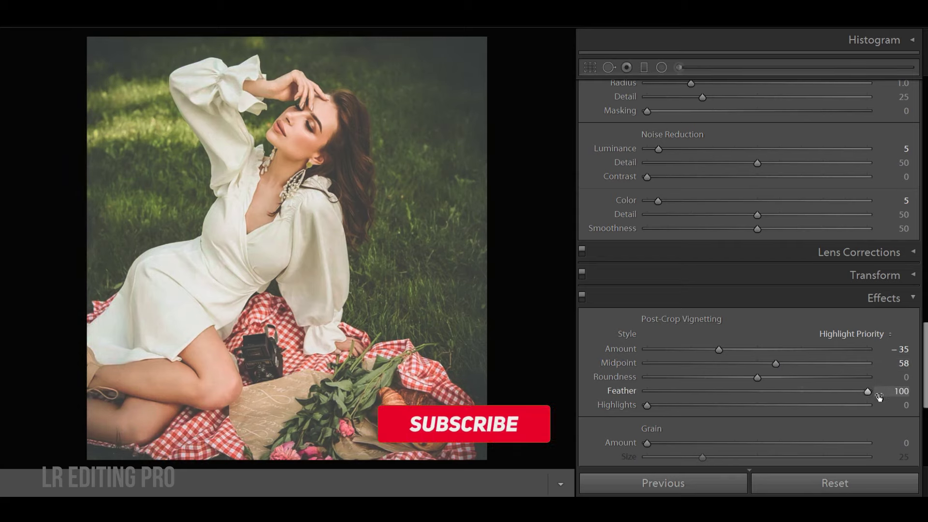
scroll(878, 413, down, 5)
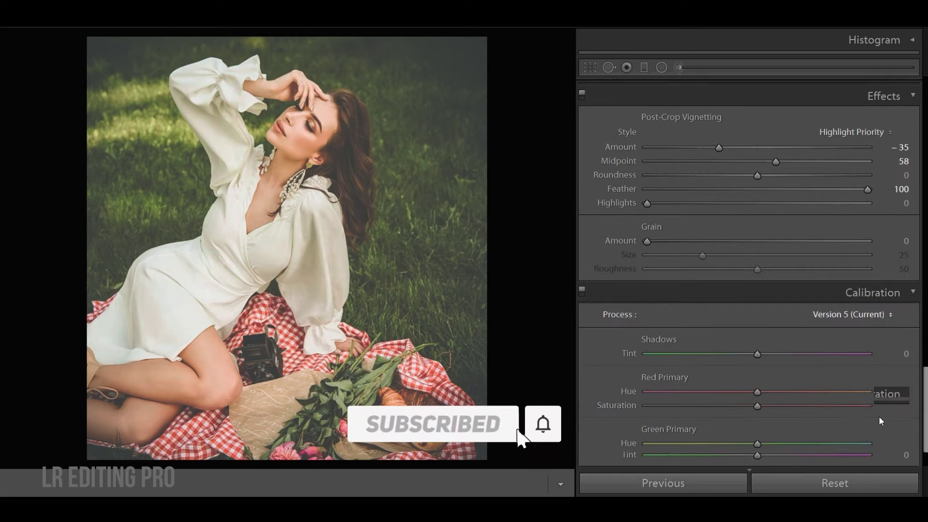
Step: Set Red Primary +5/+5, Green Primary Hue -6 and Saturation -27, Blue Saturation +20
click(912, 240)
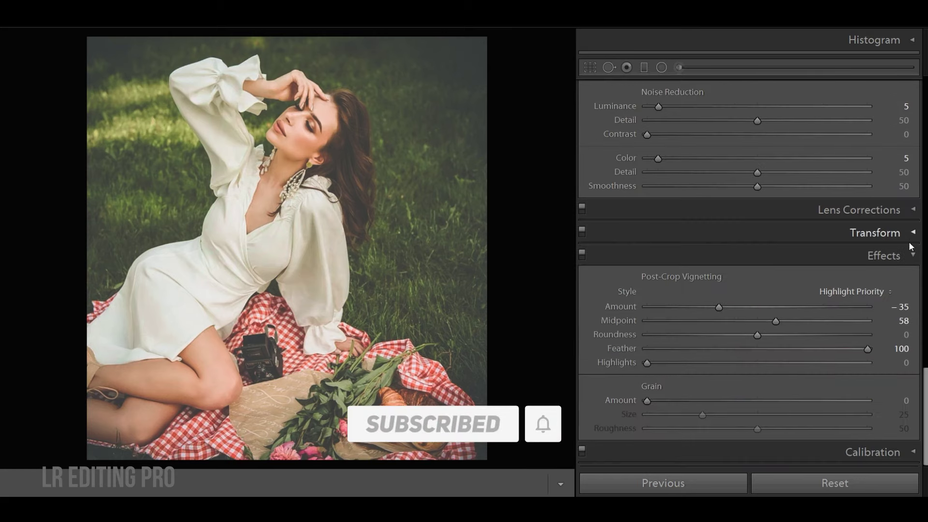
click(909, 451)
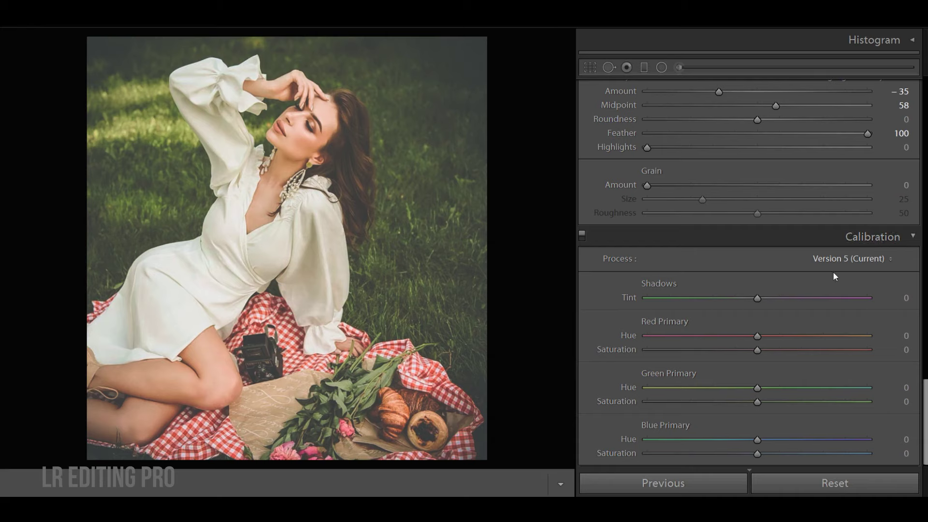
drag(757, 335, 764, 350)
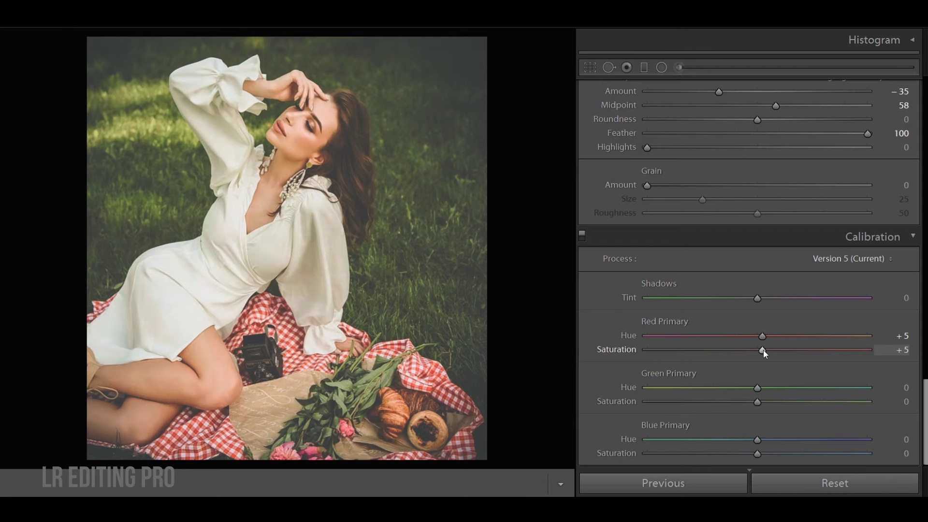
drag(757, 387, 750, 387)
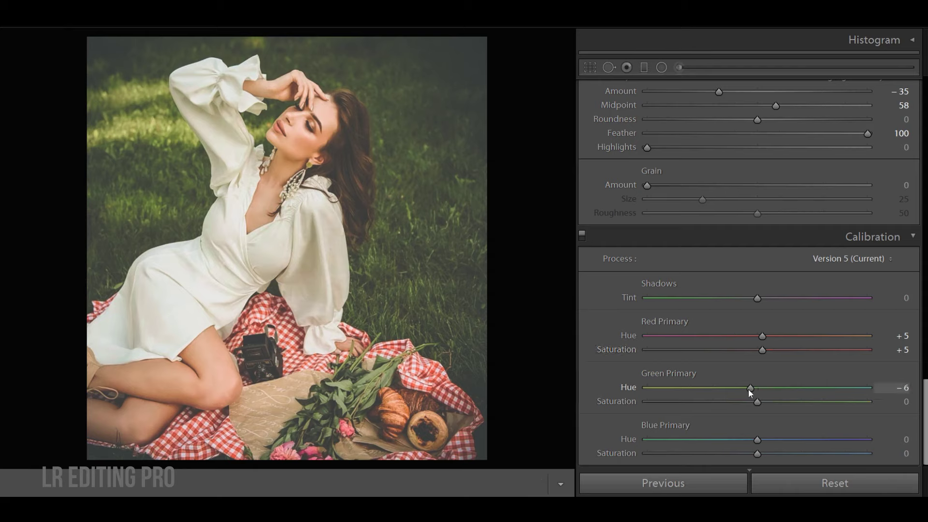
drag(755, 401, 728, 401)
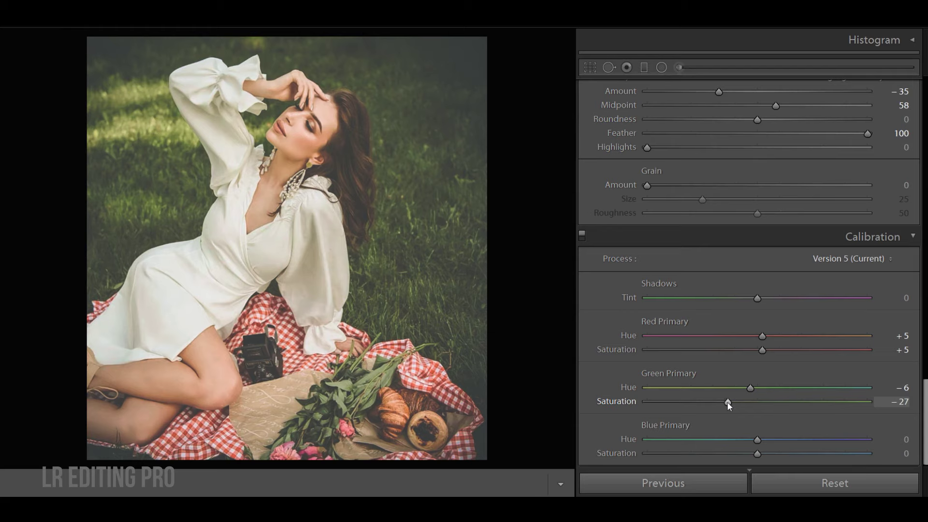
drag(757, 453, 781, 452)
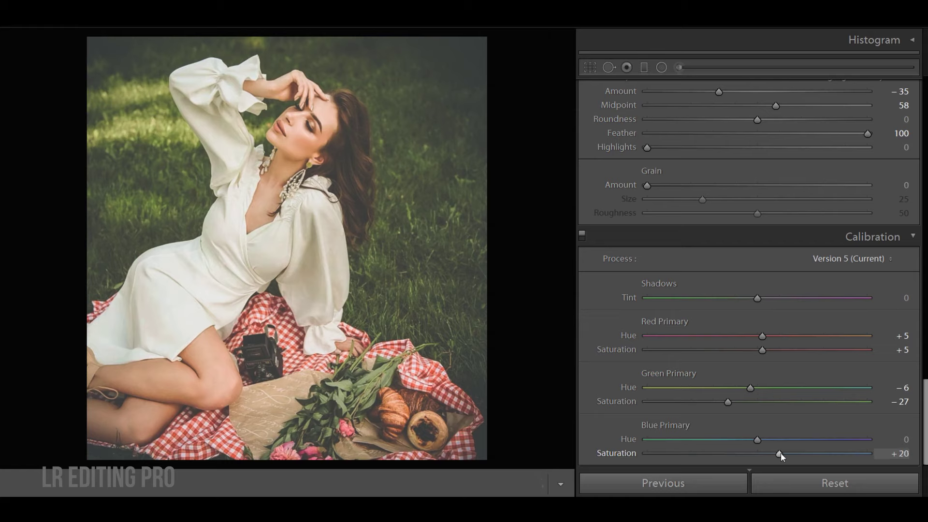
key(backslash)
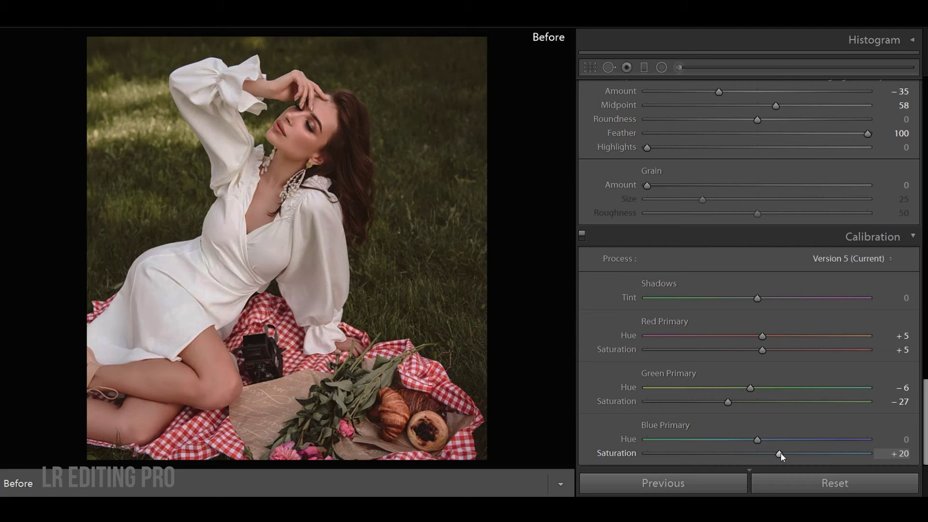
key(backslash)
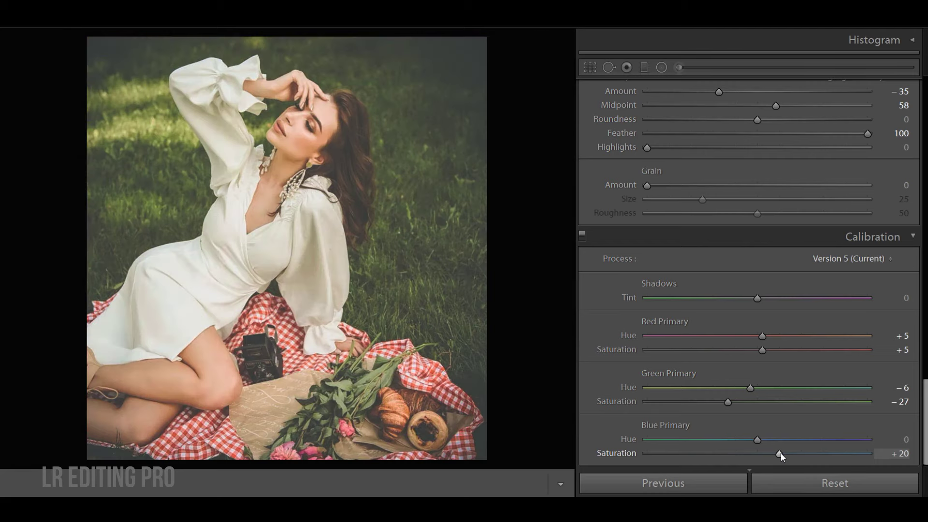
key(backslash)
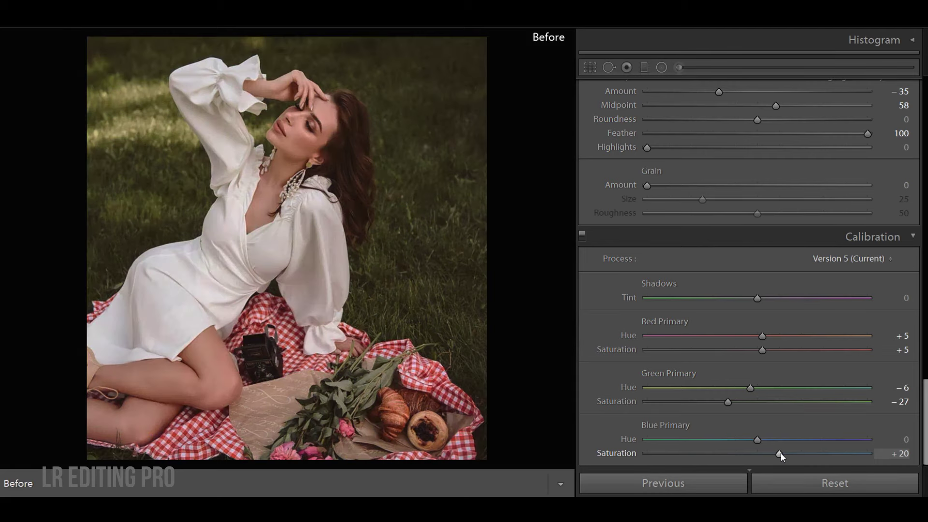
key(backslash)
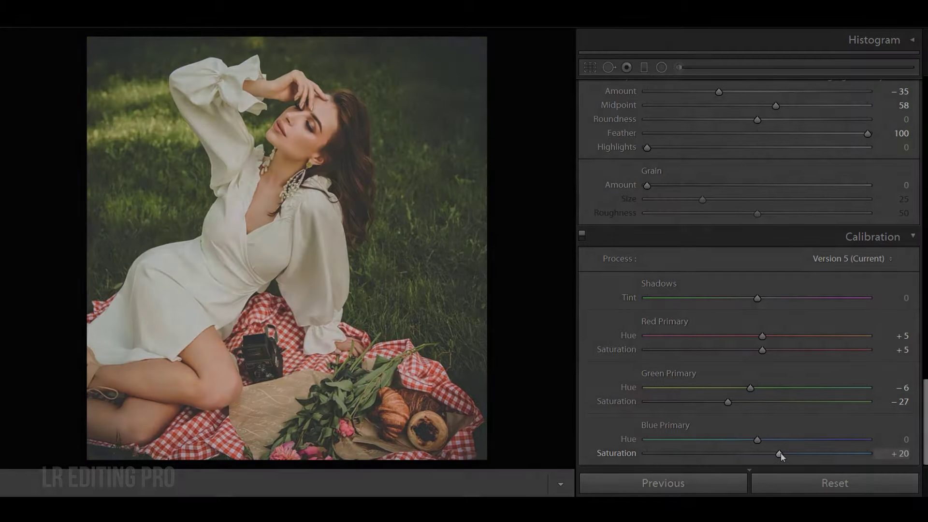